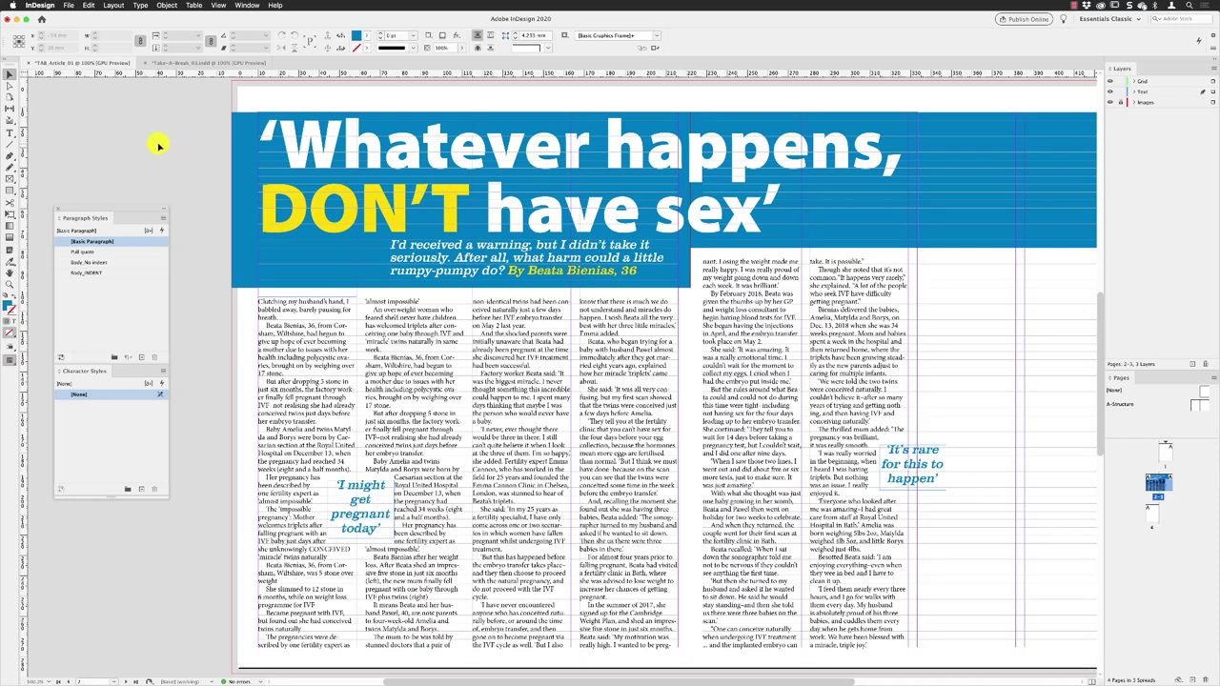
Zoom in on the first column and pan so the opening paragraph is in view.
click(10, 284)
click(285, 338)
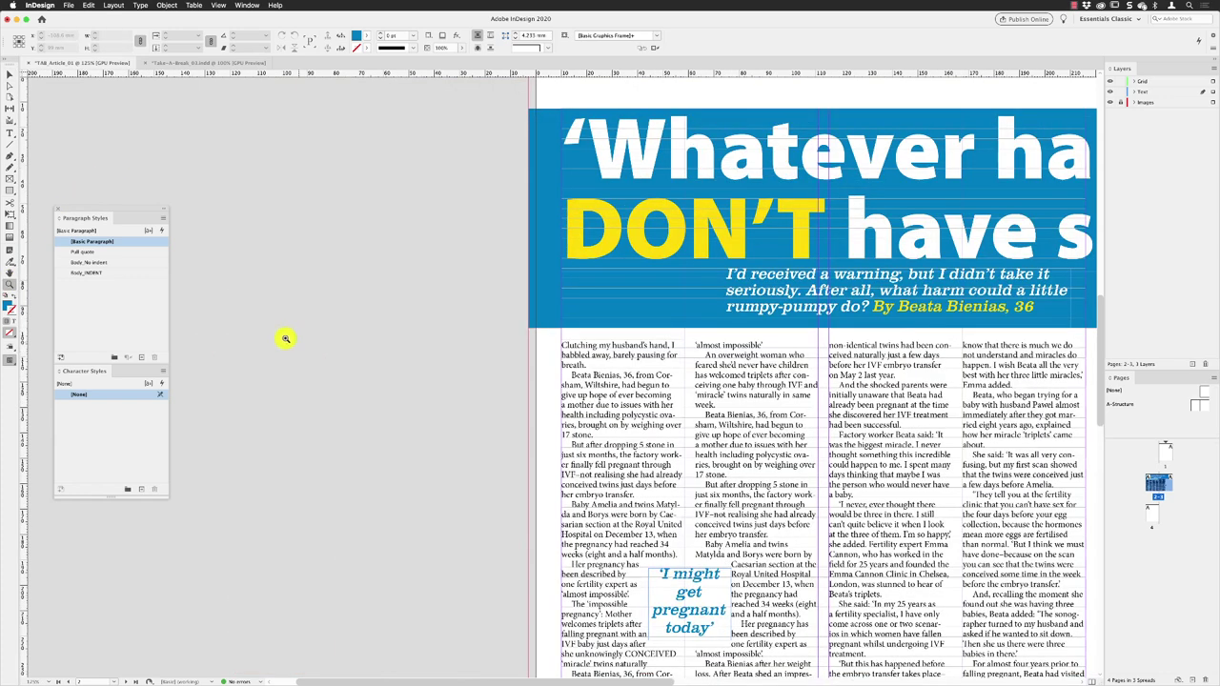
click(608, 388)
click(578, 354)
click(530, 351)
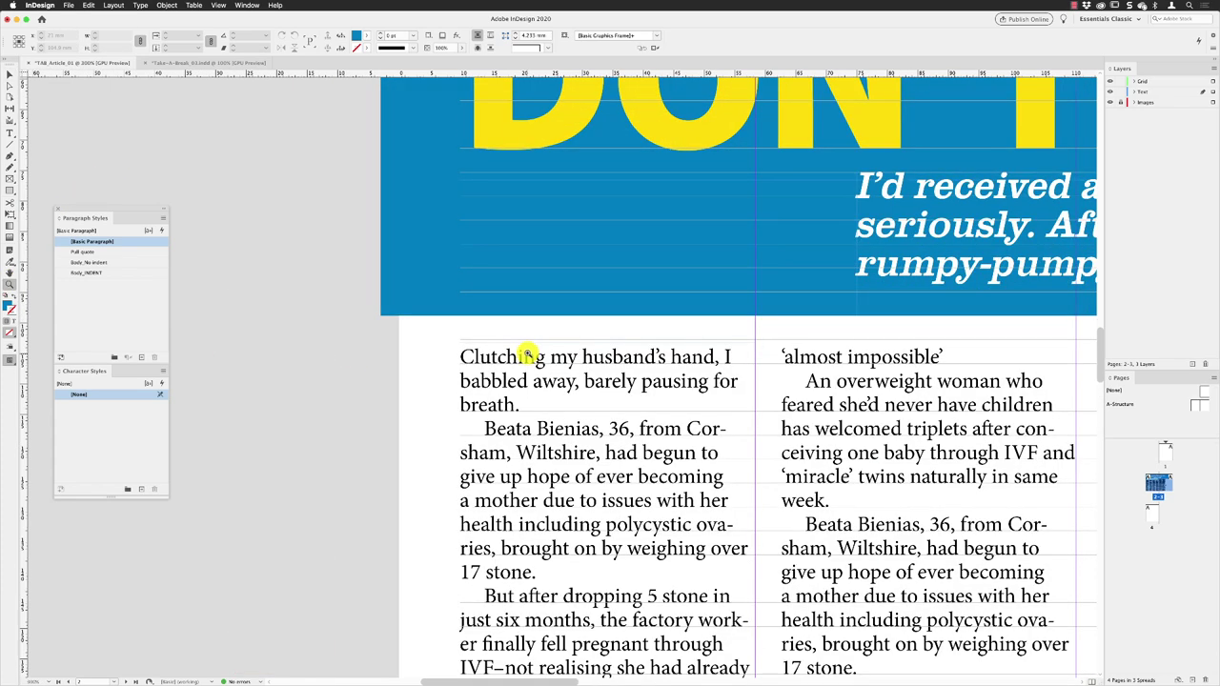
click(10, 74)
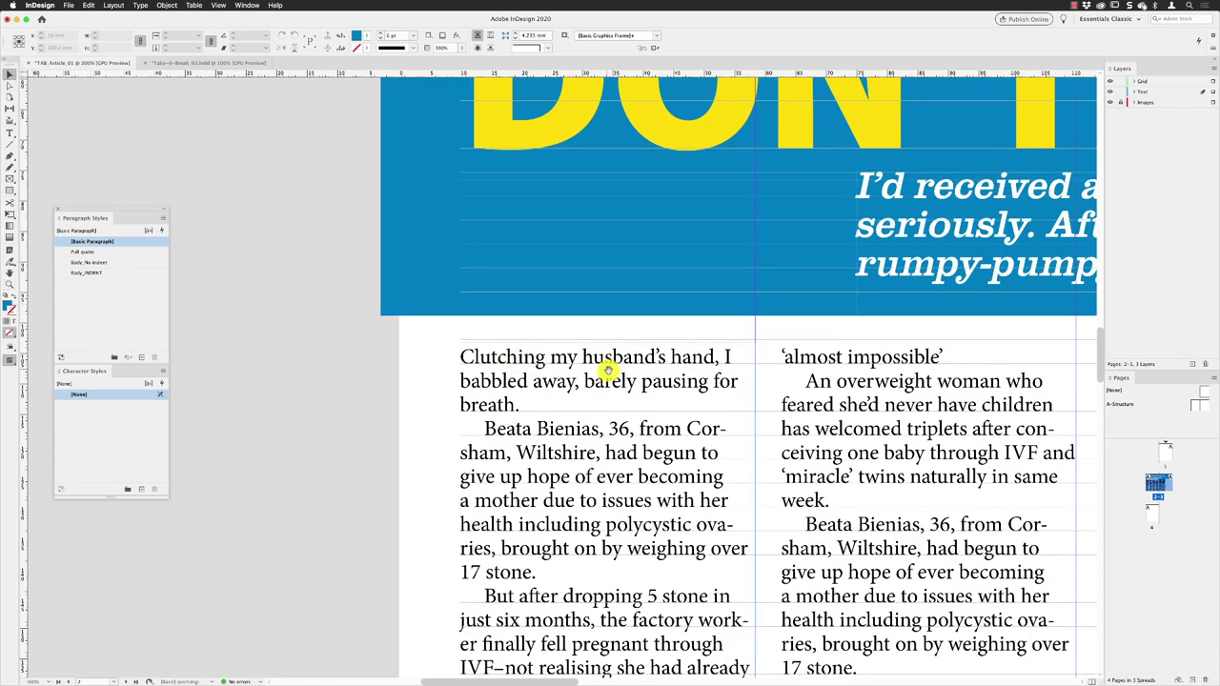
drag(607, 370, 416, 253)
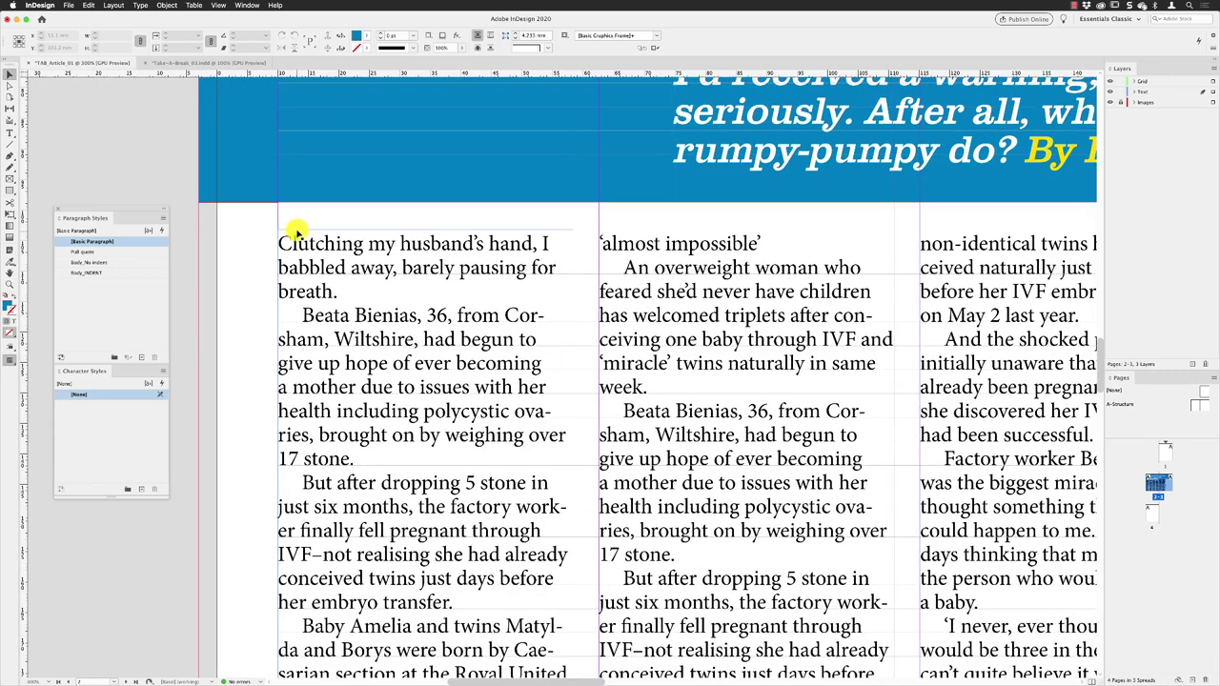
Place the cursor in the opening paragraph and call up the Body_No indent style's context menu.
double_click(292, 243)
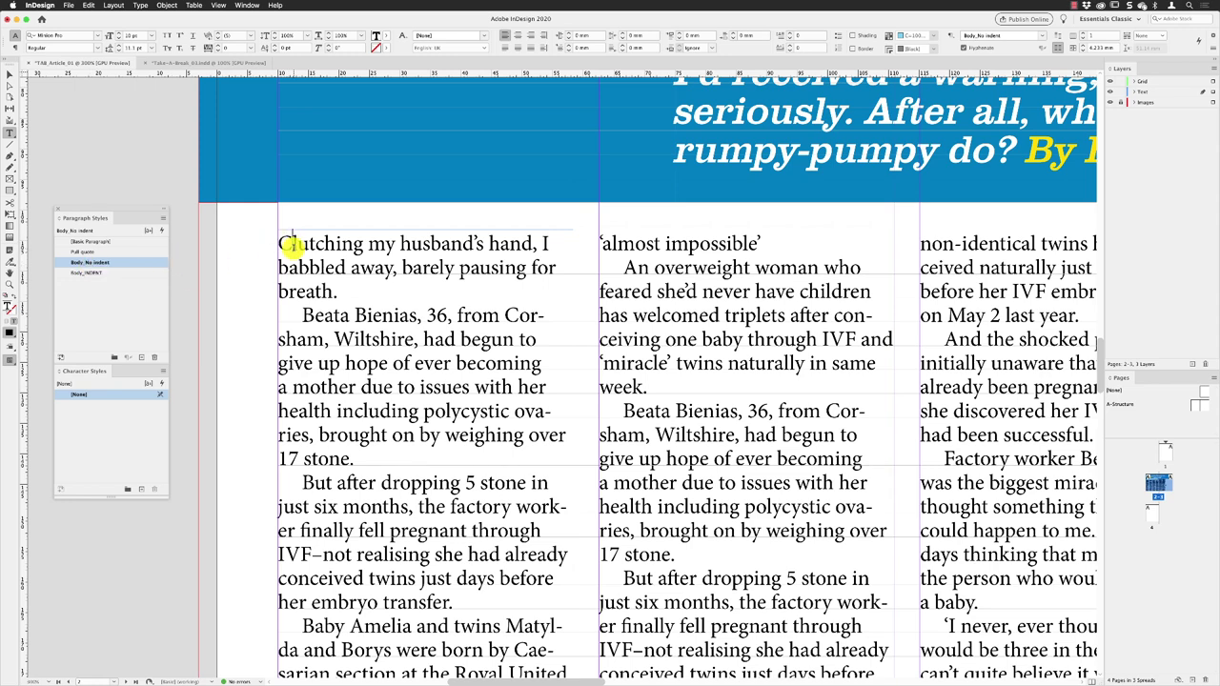
click(292, 243)
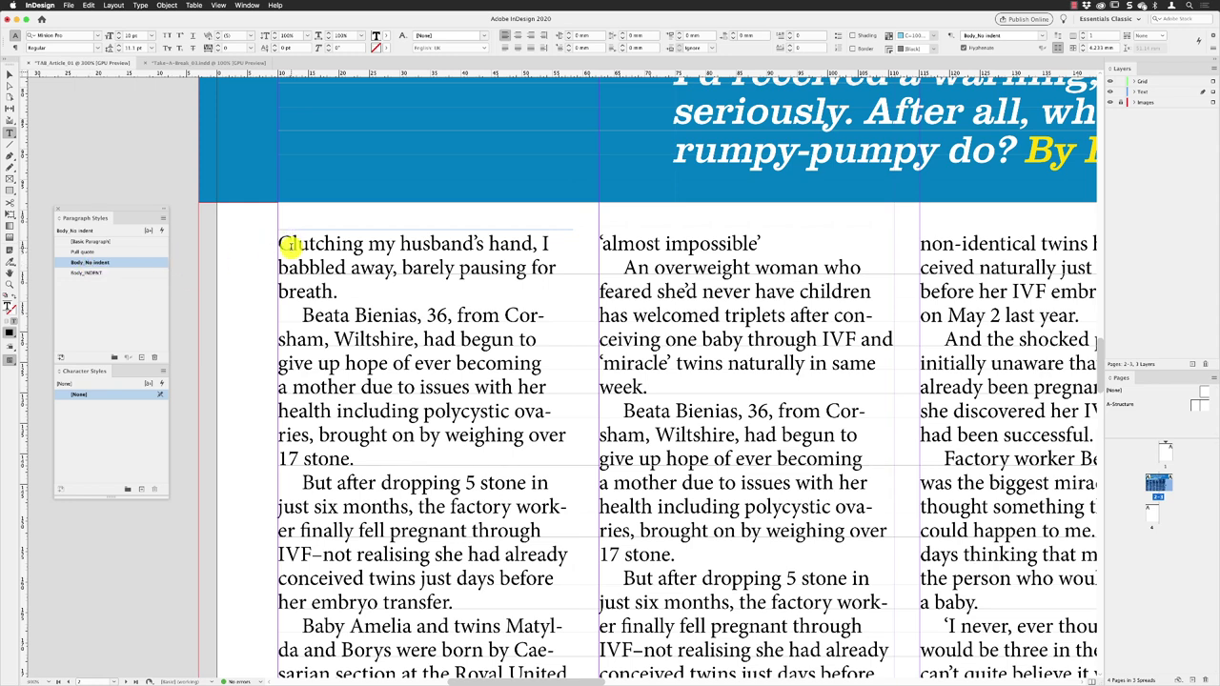
click(90, 263)
right_click(91, 263)
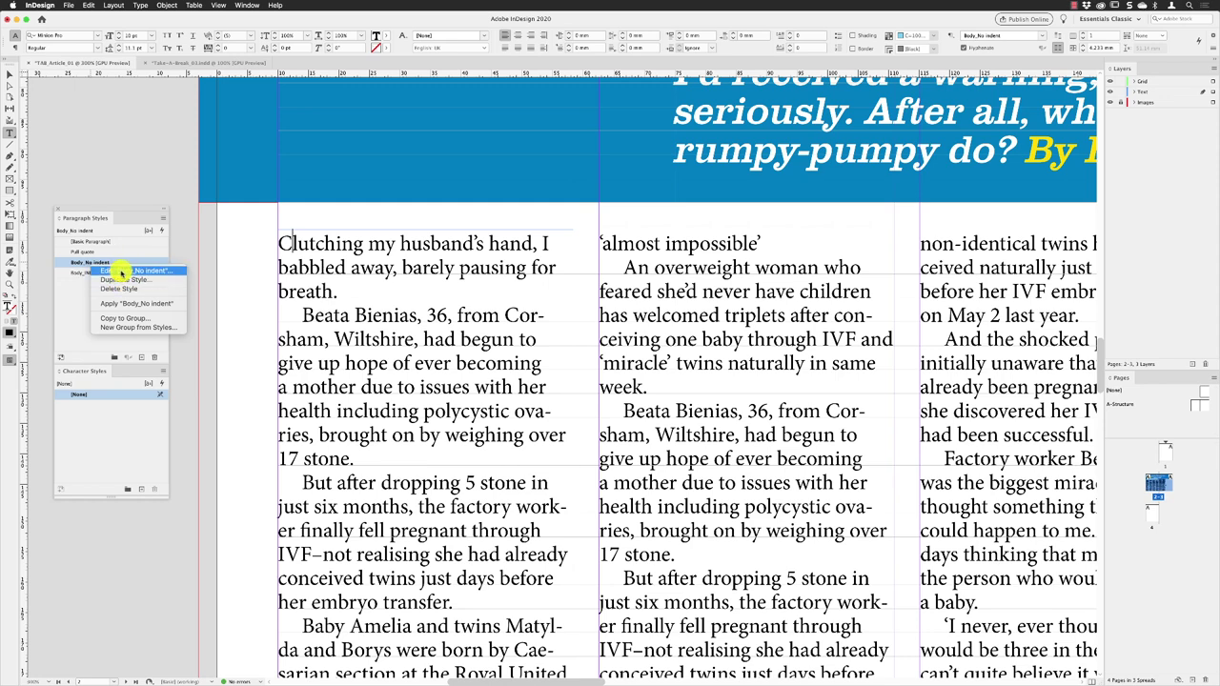
Give the Body_No indent style a 4-line, 1-character drop cap and check the resulting C.
click(121, 271)
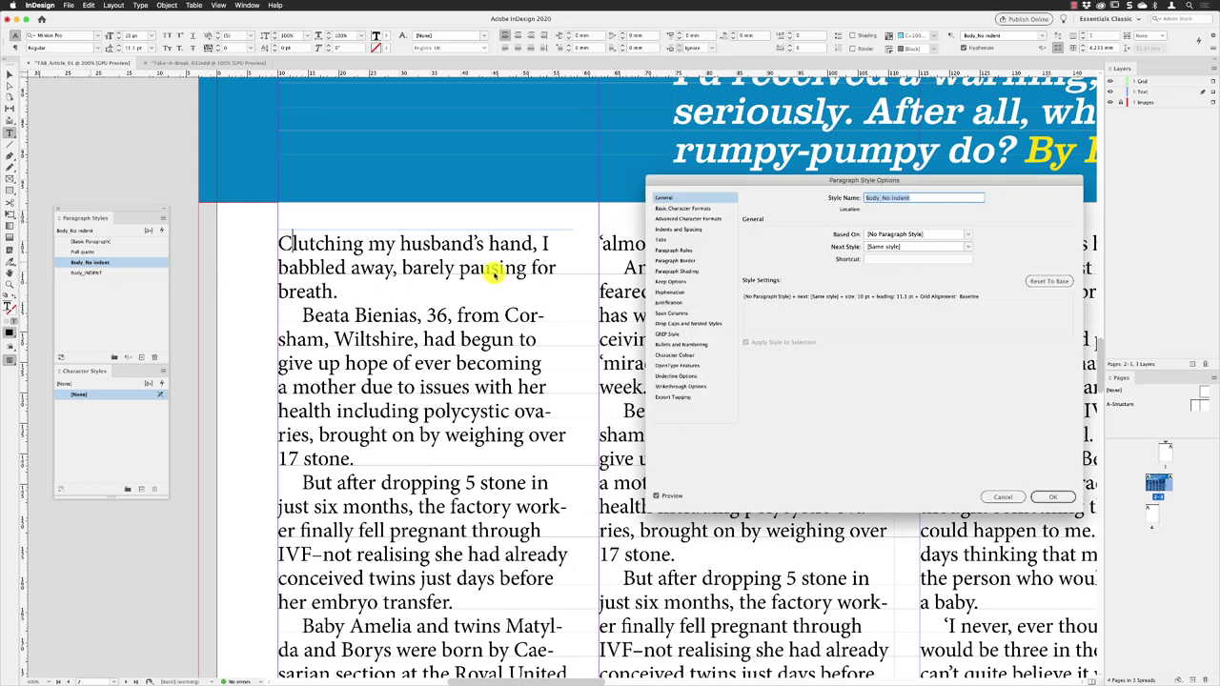
drag(806, 195, 745, 154)
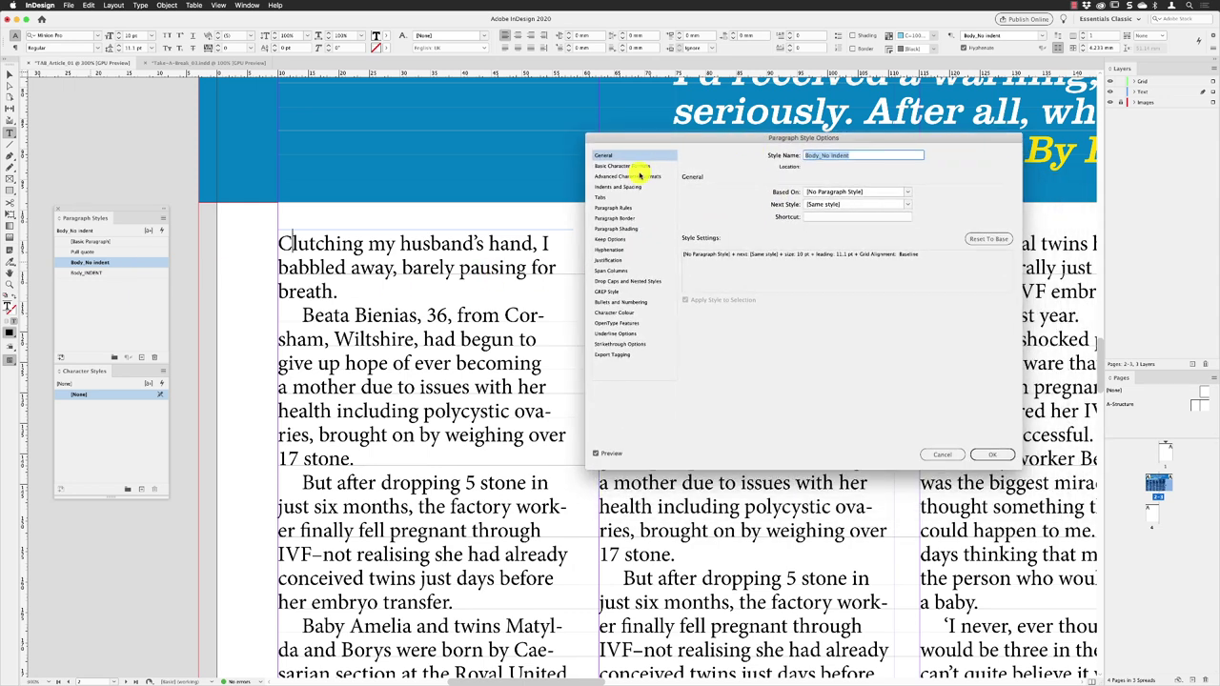
click(624, 282)
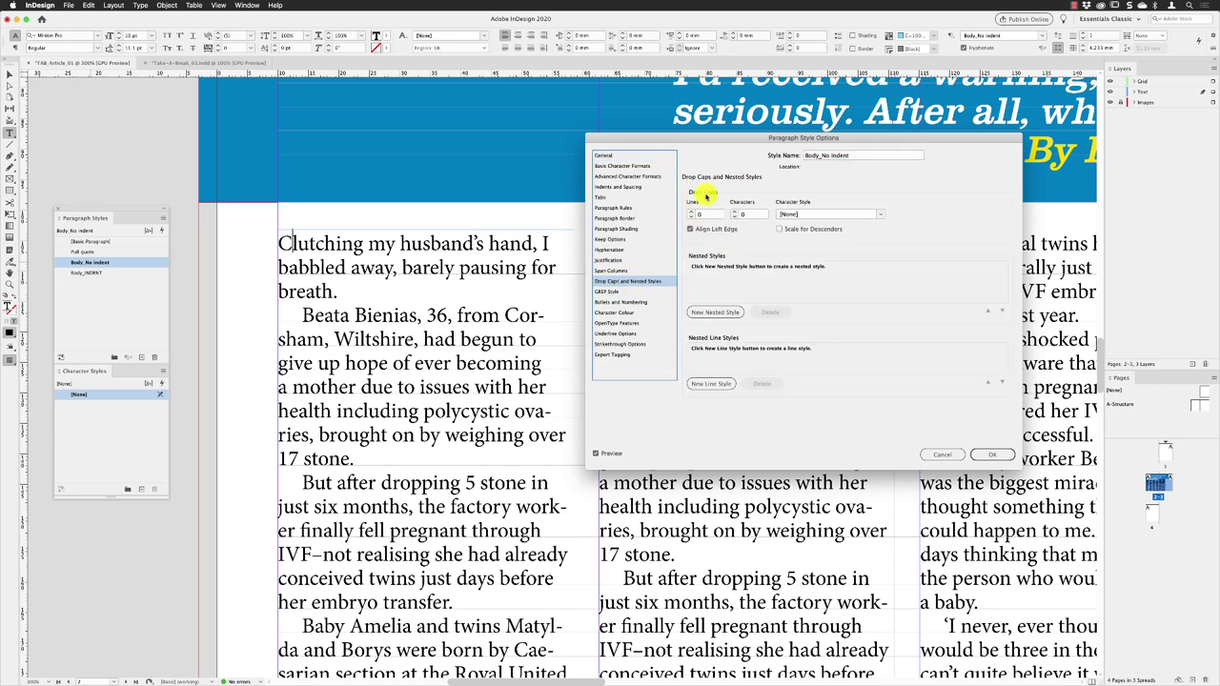
click(690, 211)
click(691, 211)
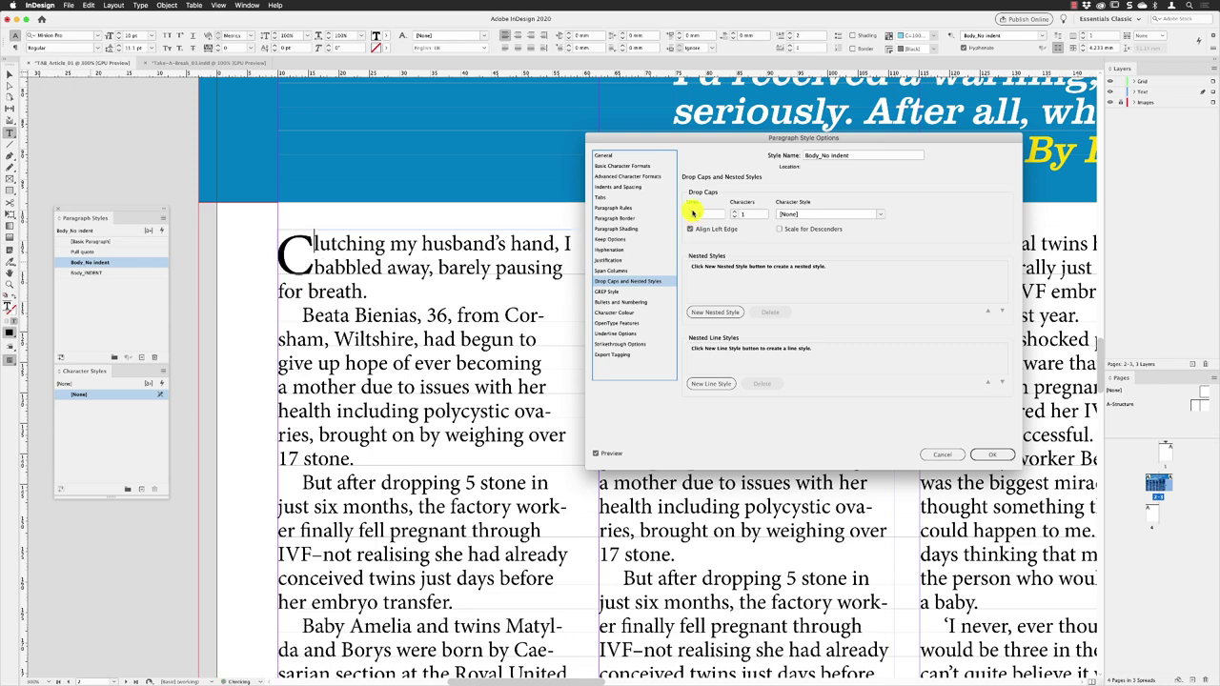
click(690, 211)
click(692, 210)
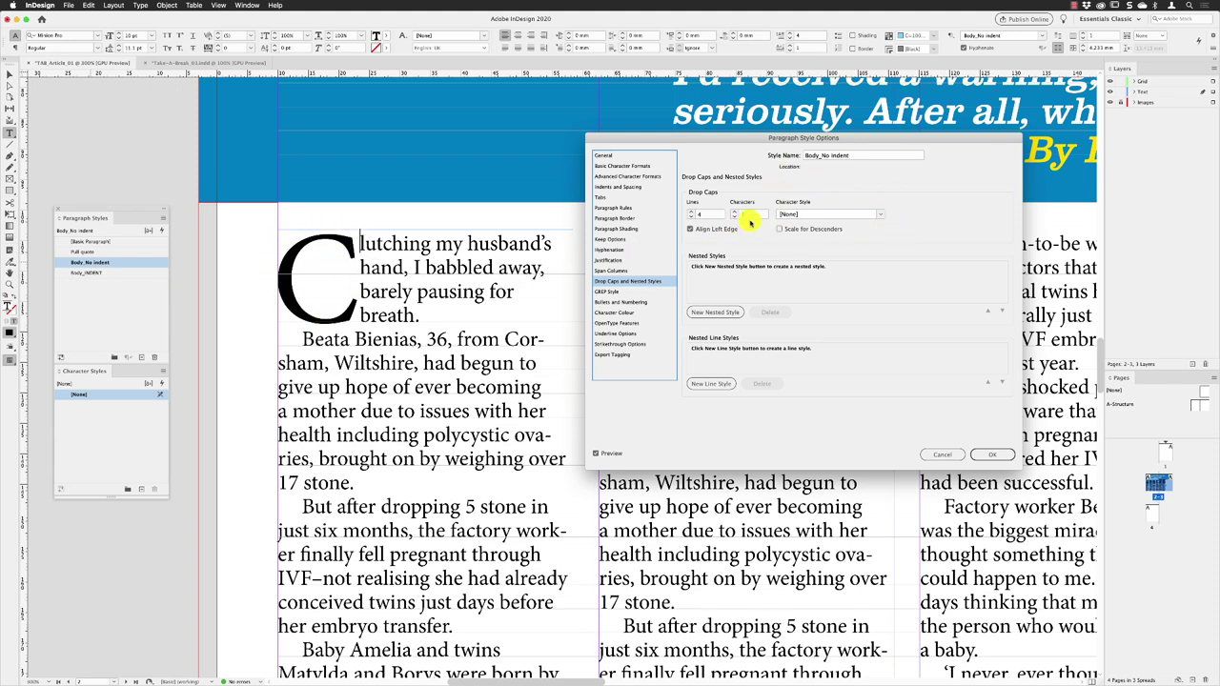
click(982, 455)
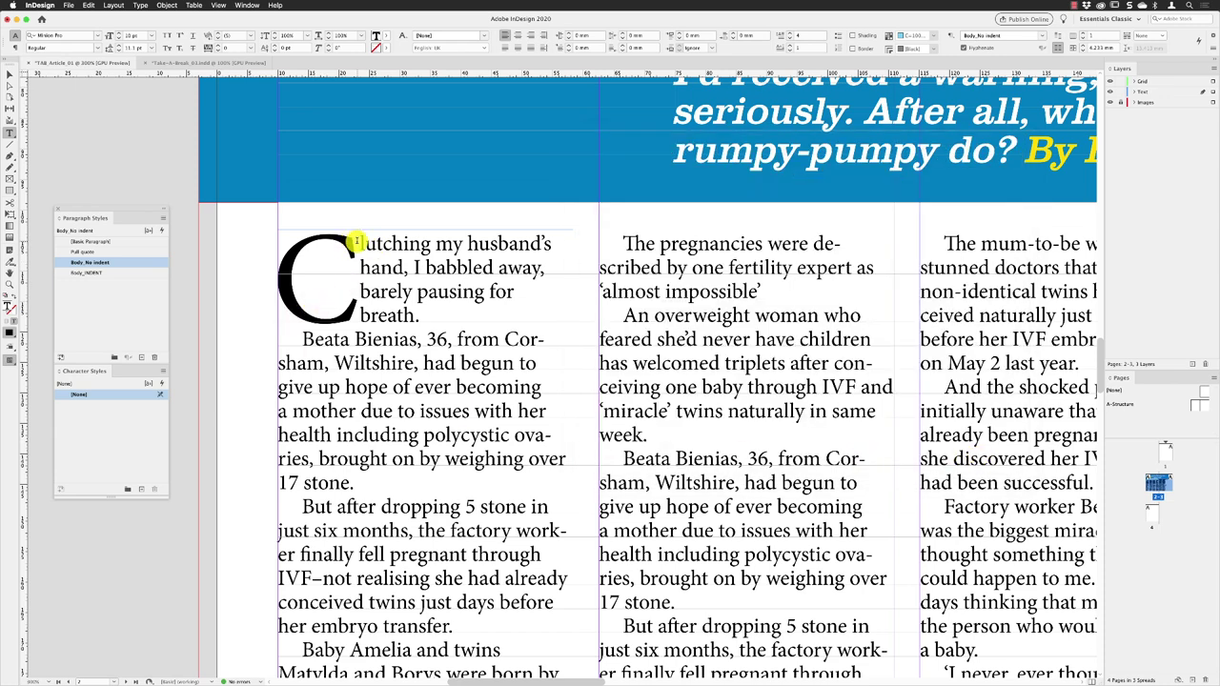
drag(345, 245, 277, 241)
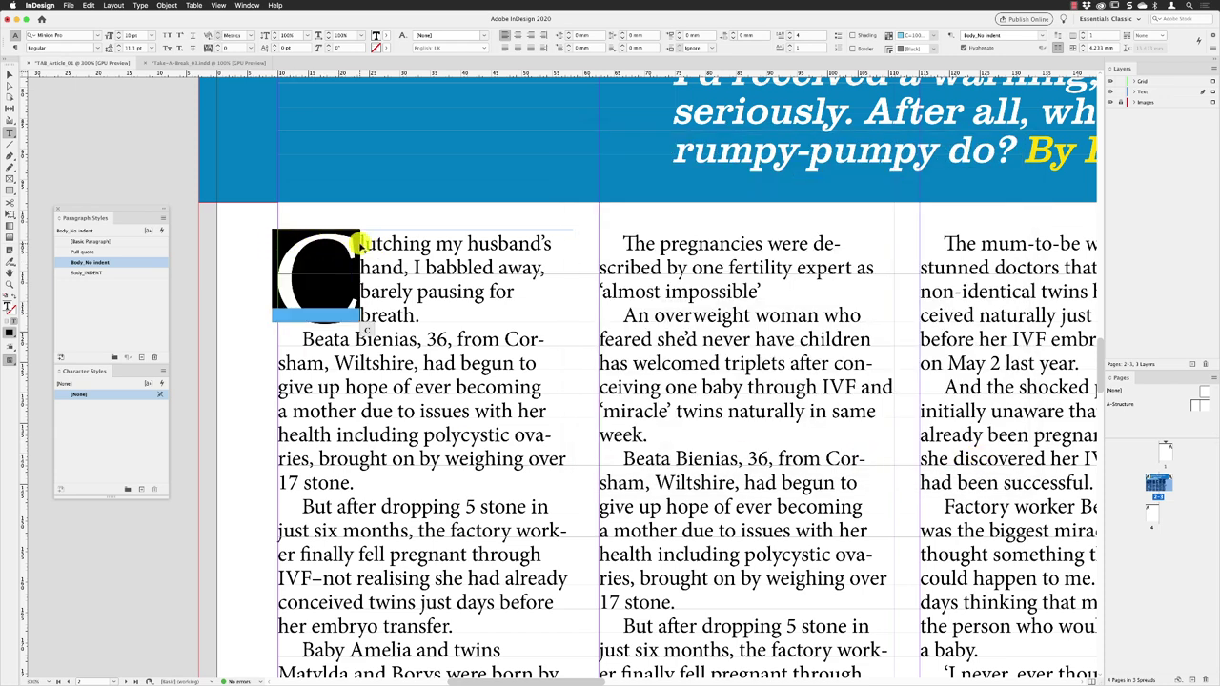
click(352, 245)
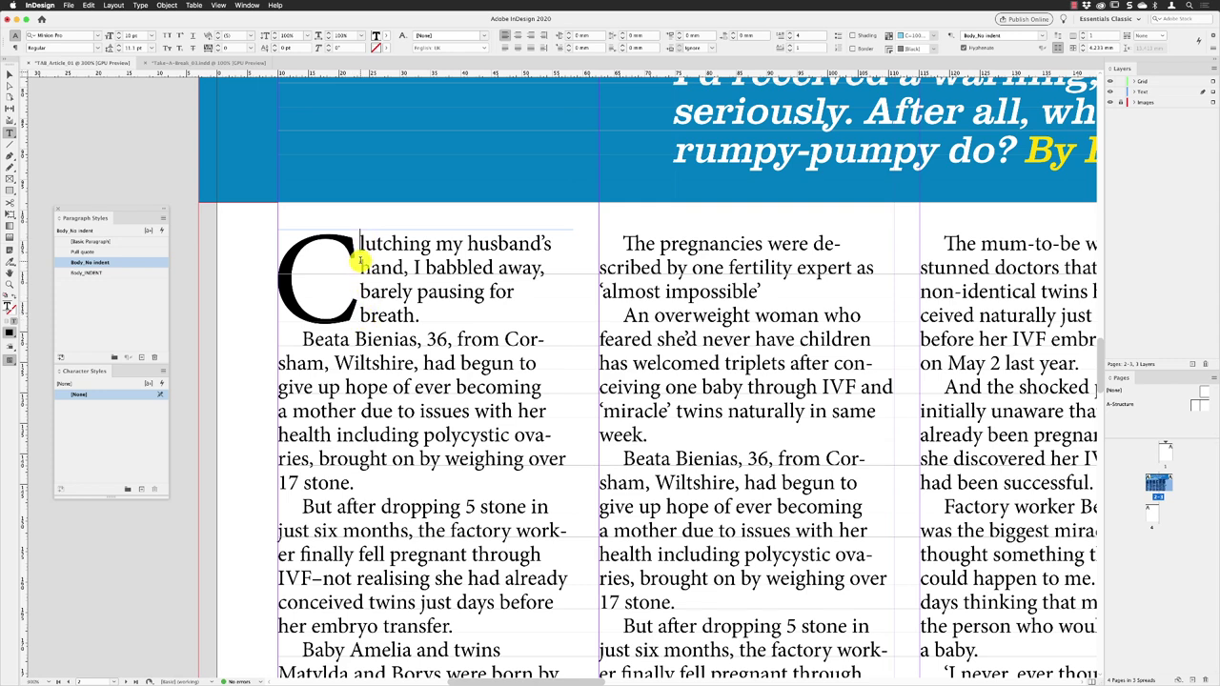
Exit text editing and deselect everything by clicking the empty pasteboard.
key(Escape)
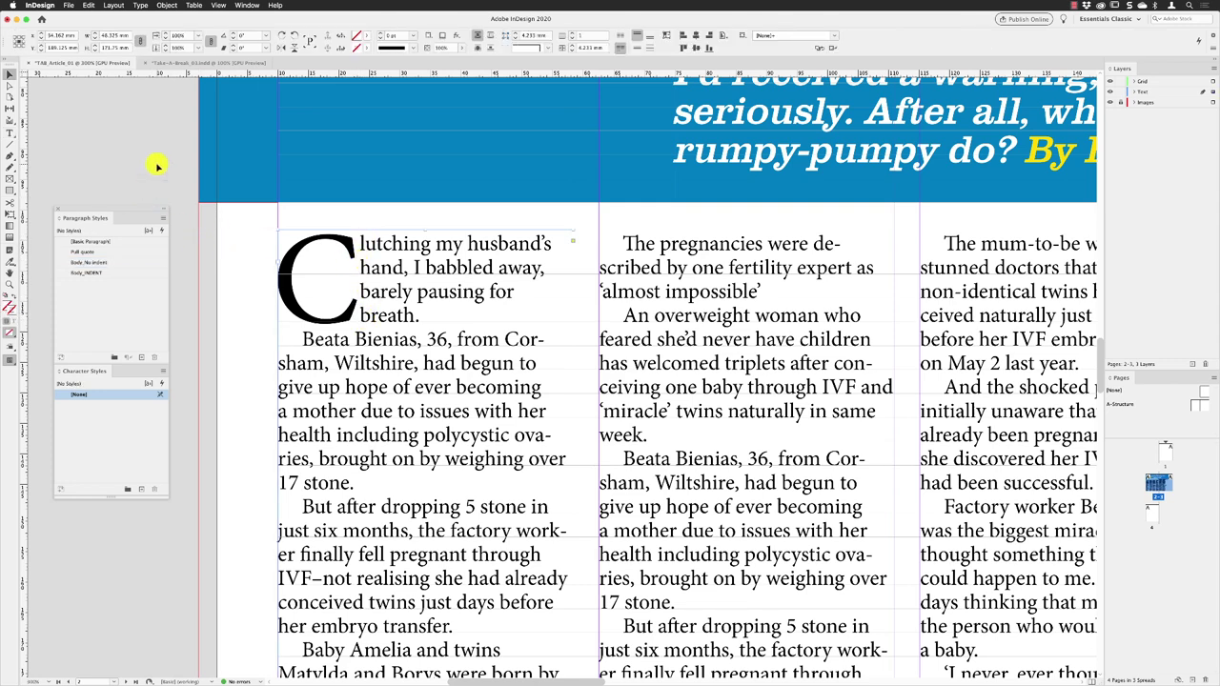
click(164, 168)
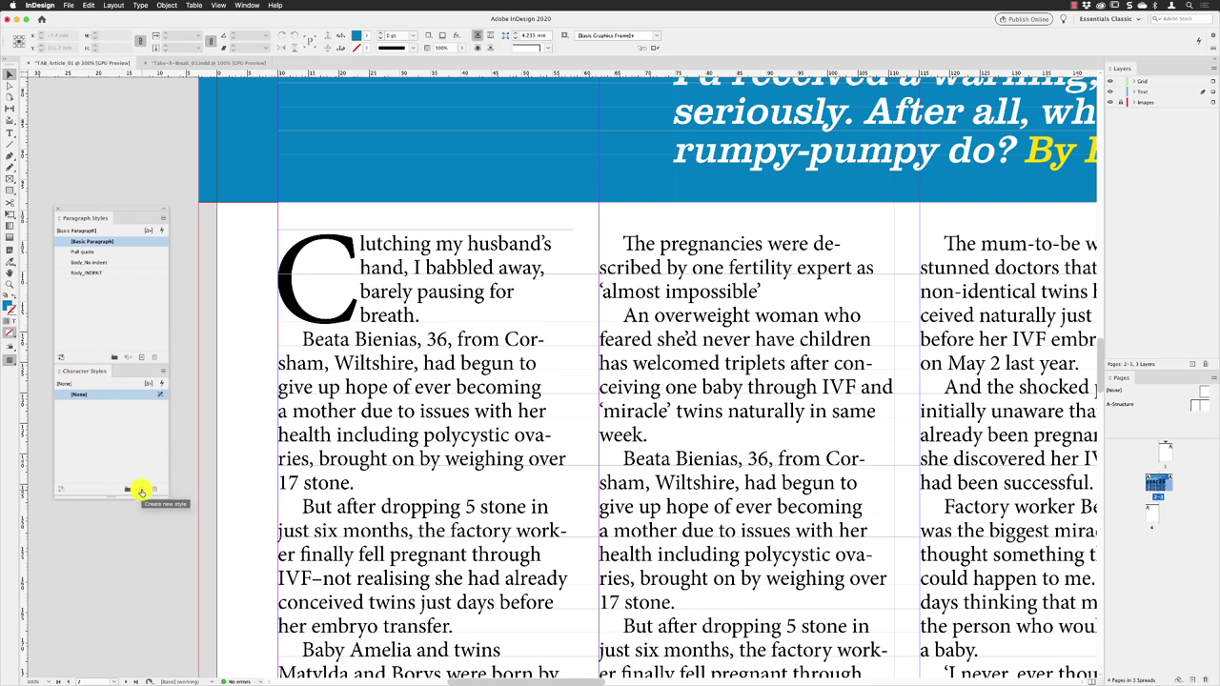
Create a new DropCap character style with character colour TAB Blue.
alt+click(141, 491)
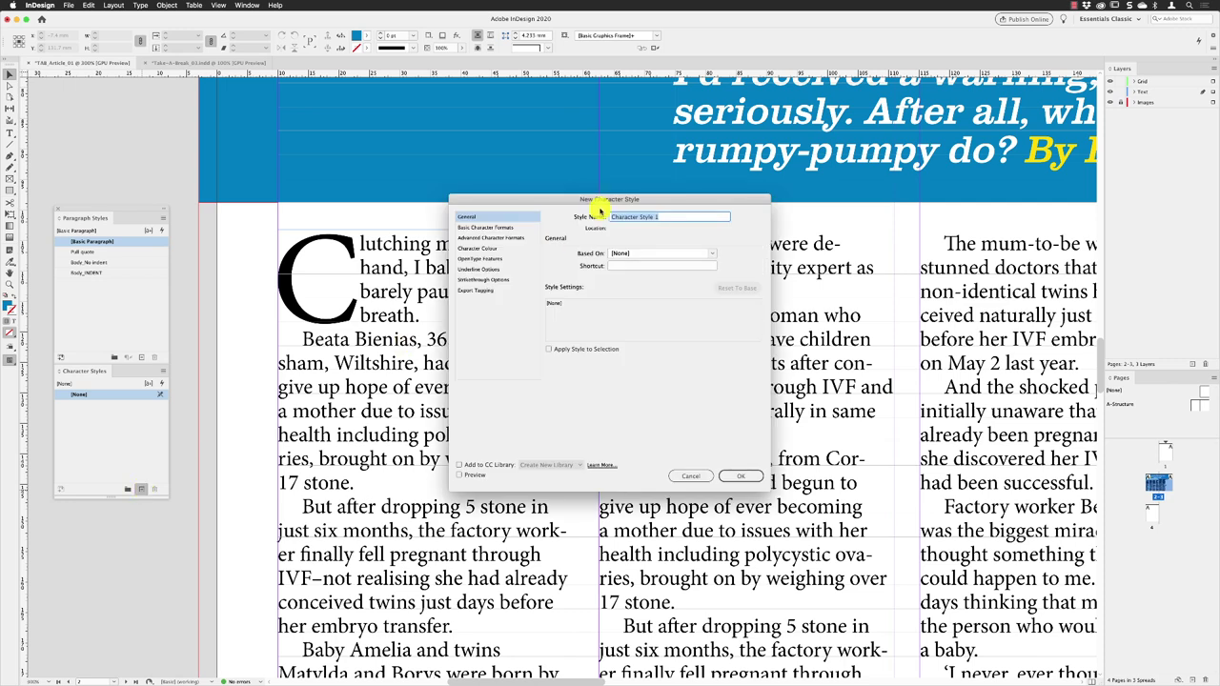
text(I)
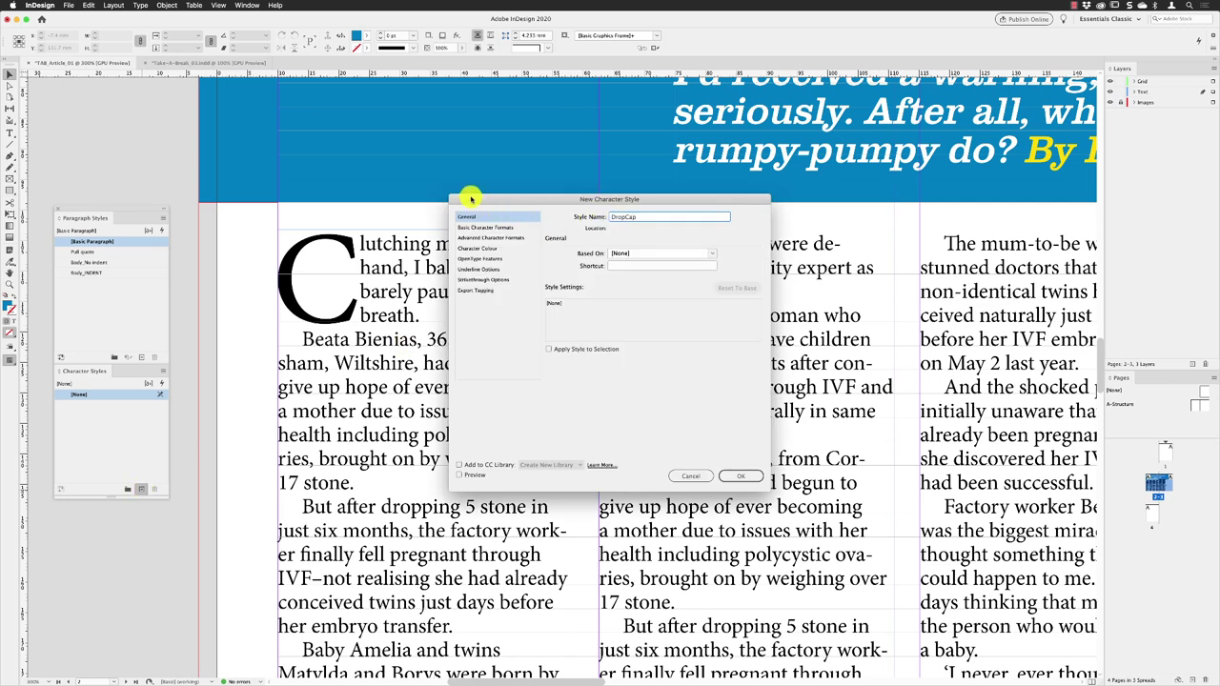
click(478, 248)
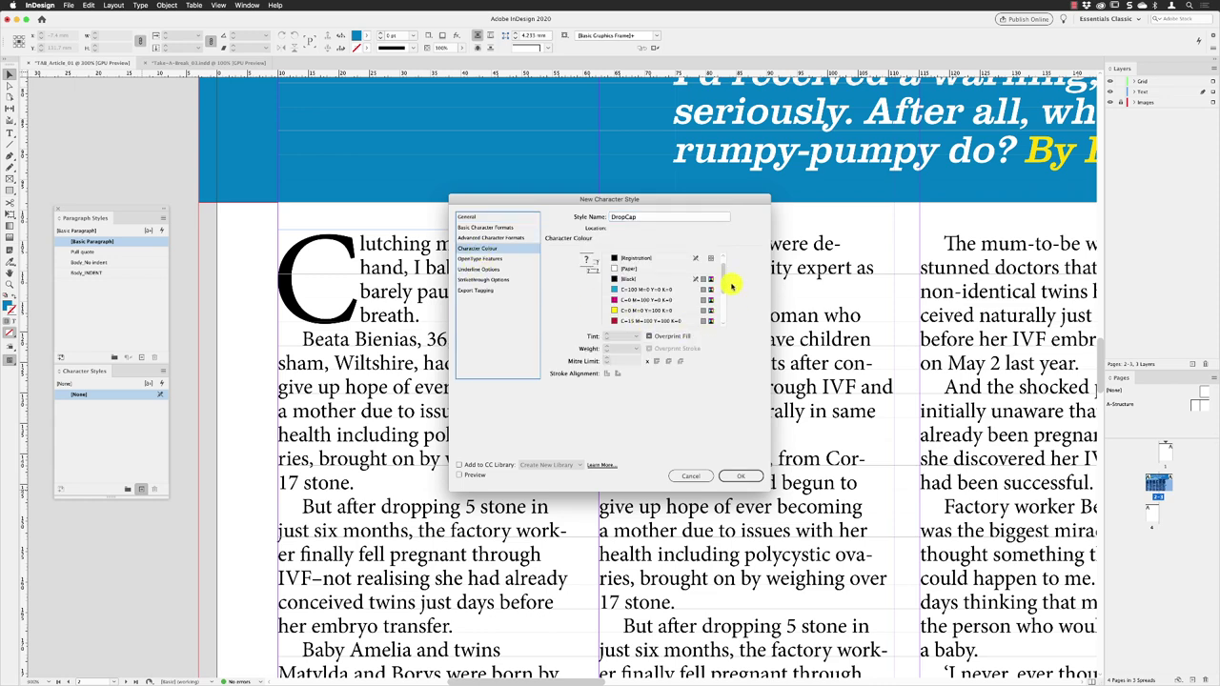
drag(721, 275, 724, 321)
click(627, 320)
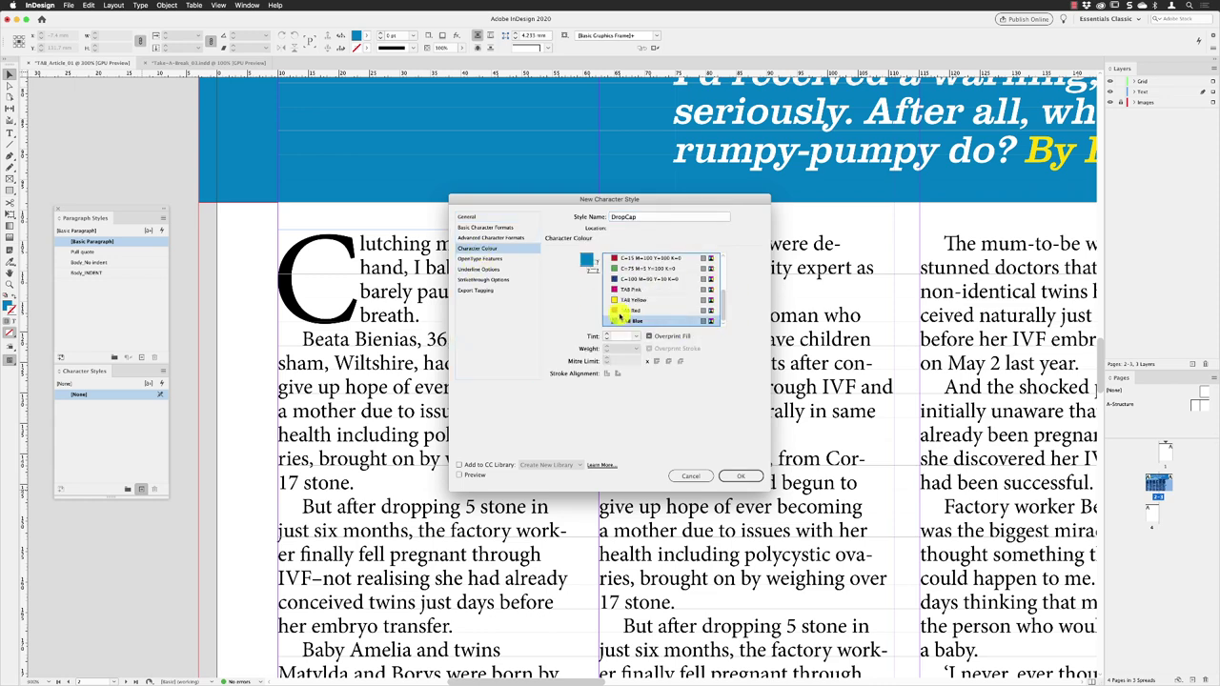
Set the DropCap style's tracking to 25 and save the style.
click(516, 229)
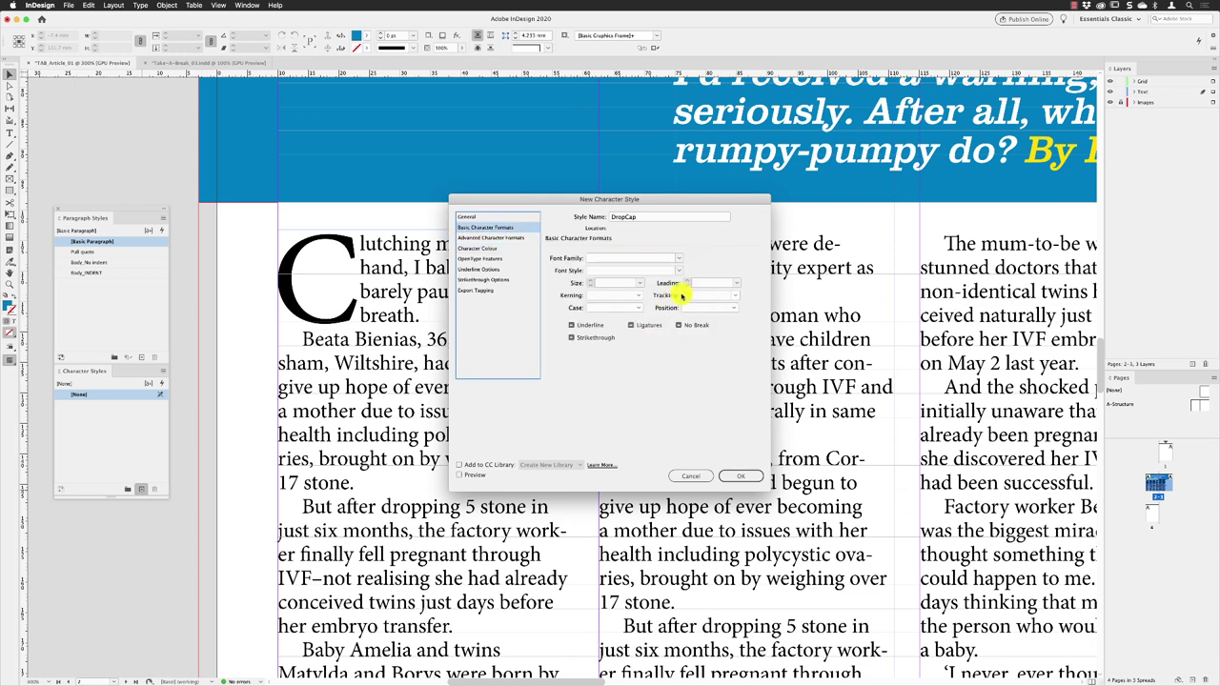
click(728, 297)
click(734, 296)
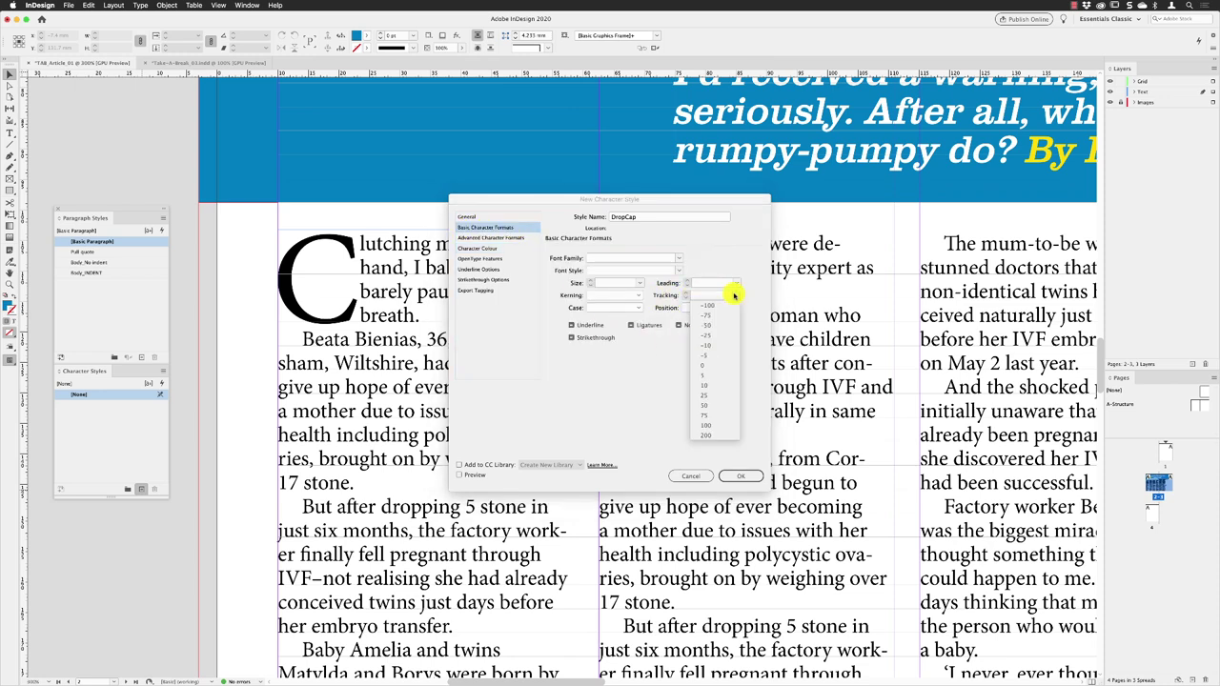
click(710, 395)
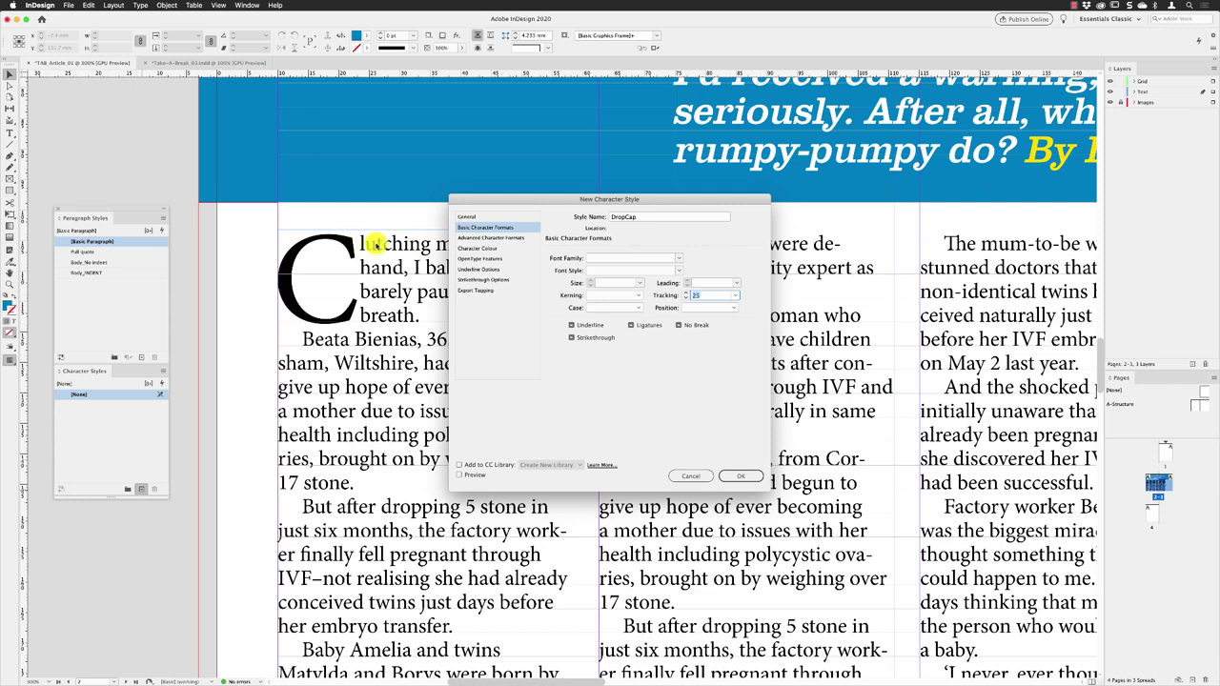
click(732, 476)
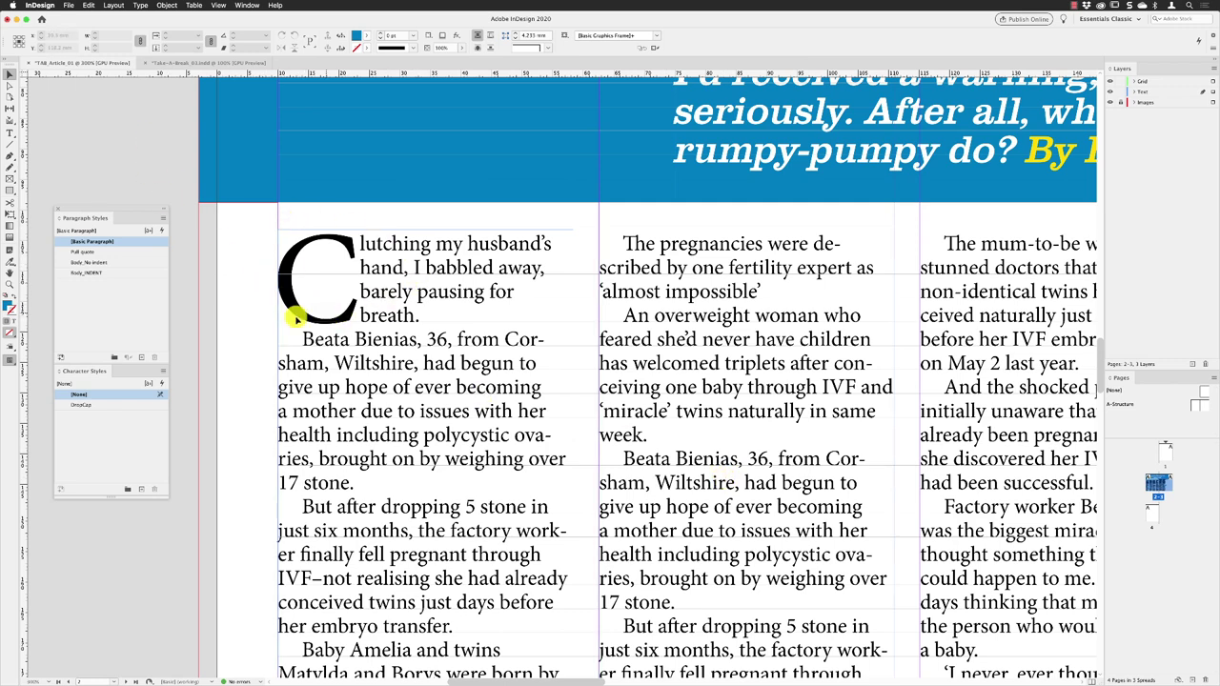
Assign the DropCap character style to the Body_No indent style's drop cap.
right_click(99, 264)
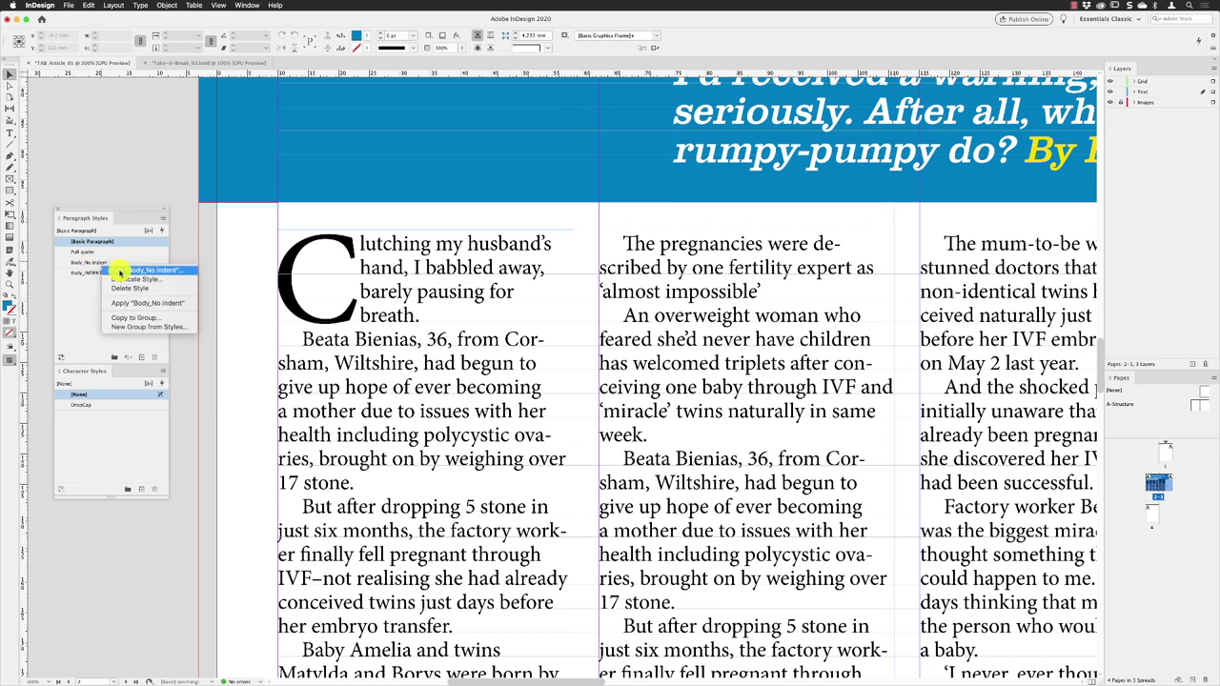
click(121, 272)
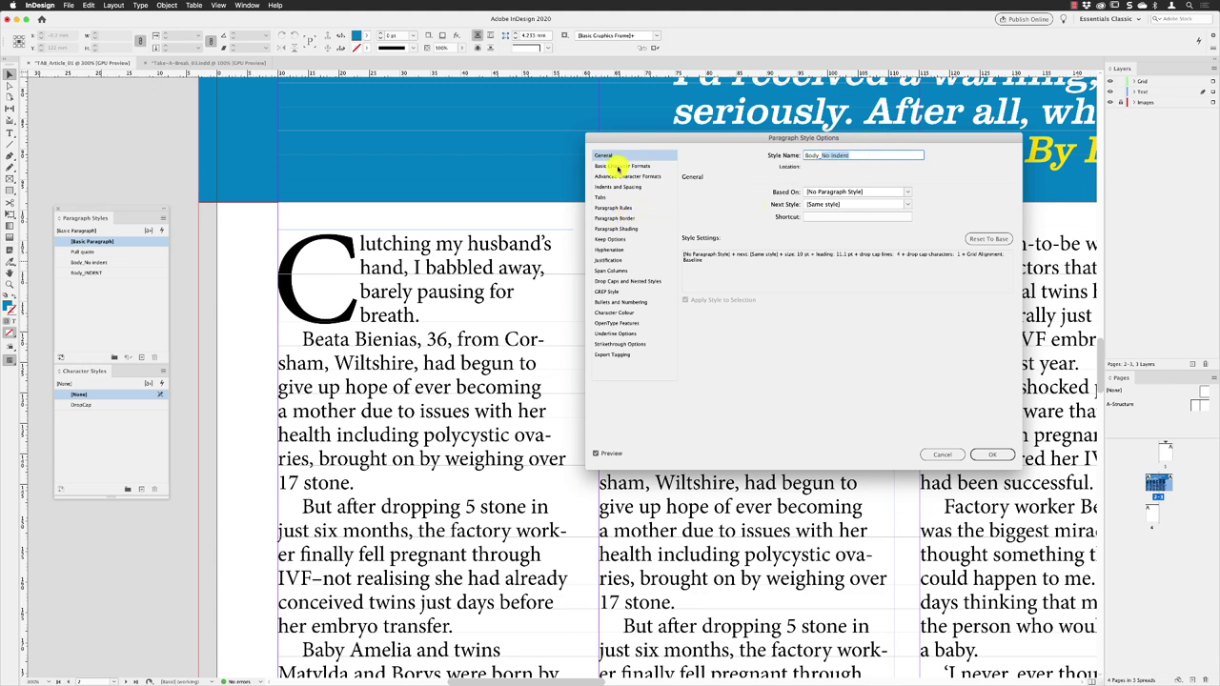
click(609, 281)
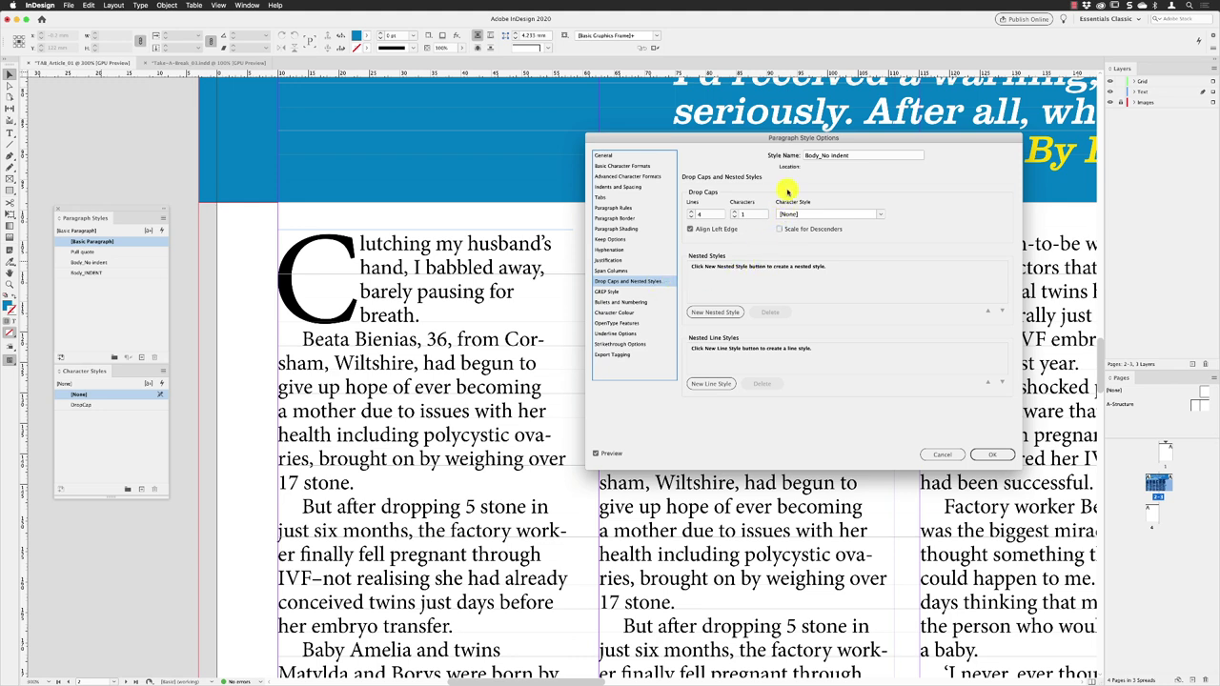
click(879, 215)
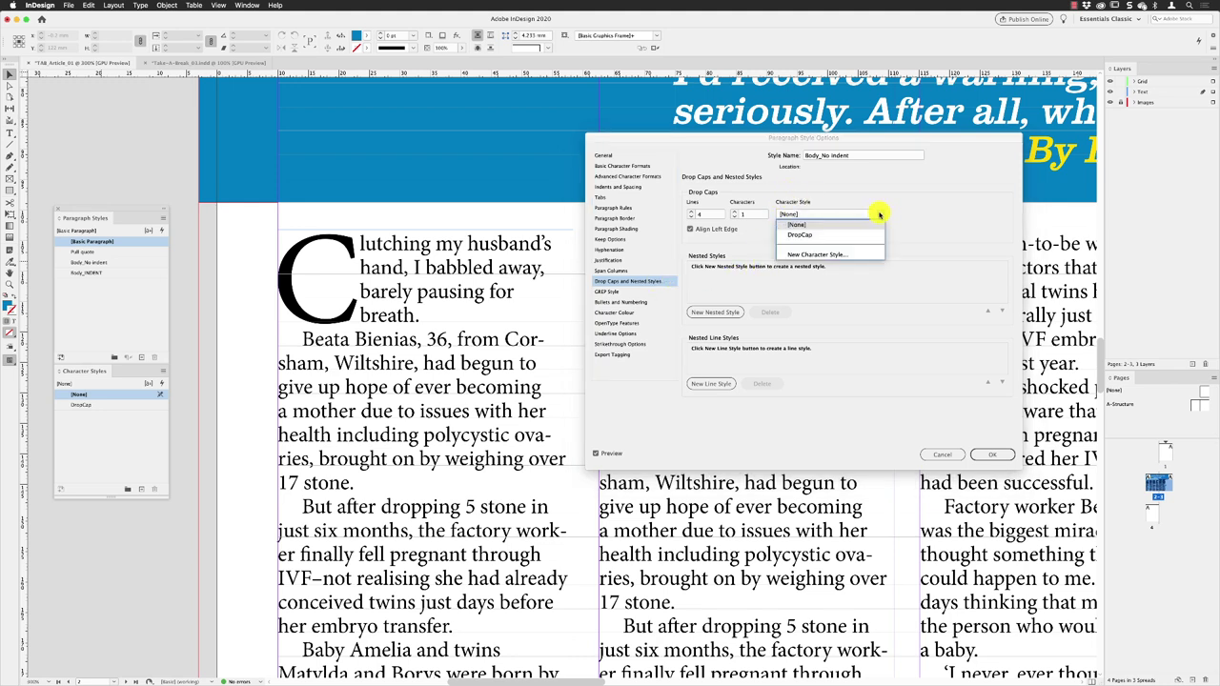
click(803, 235)
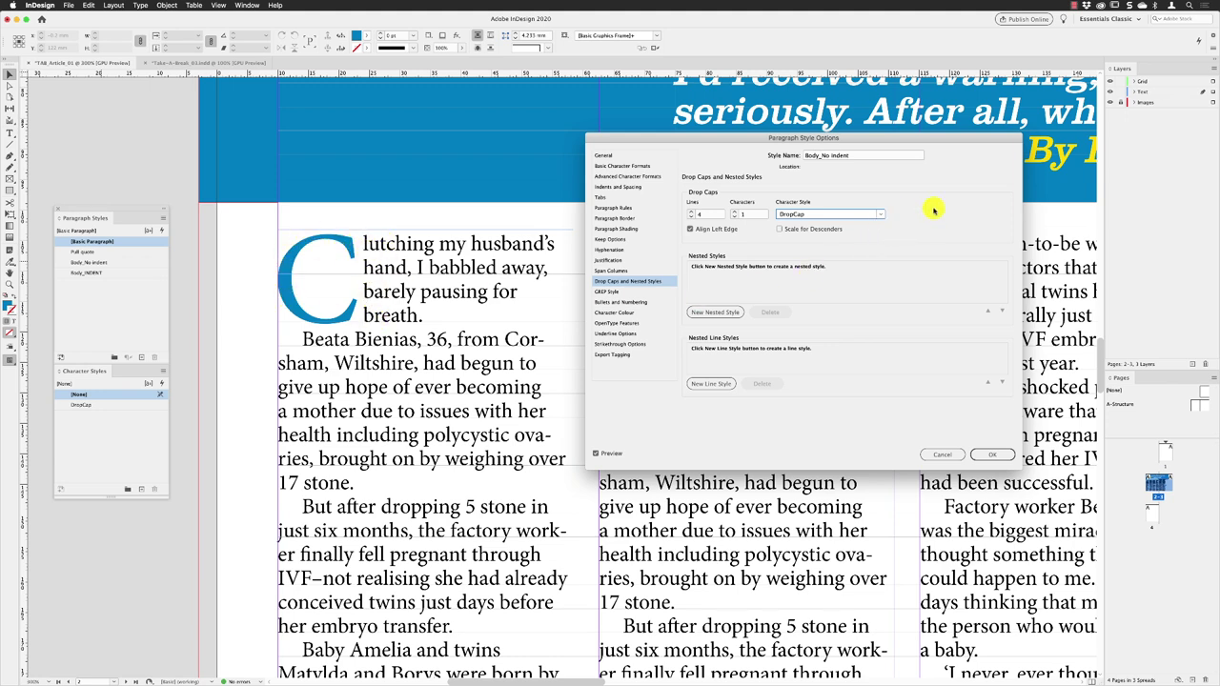
click(992, 454)
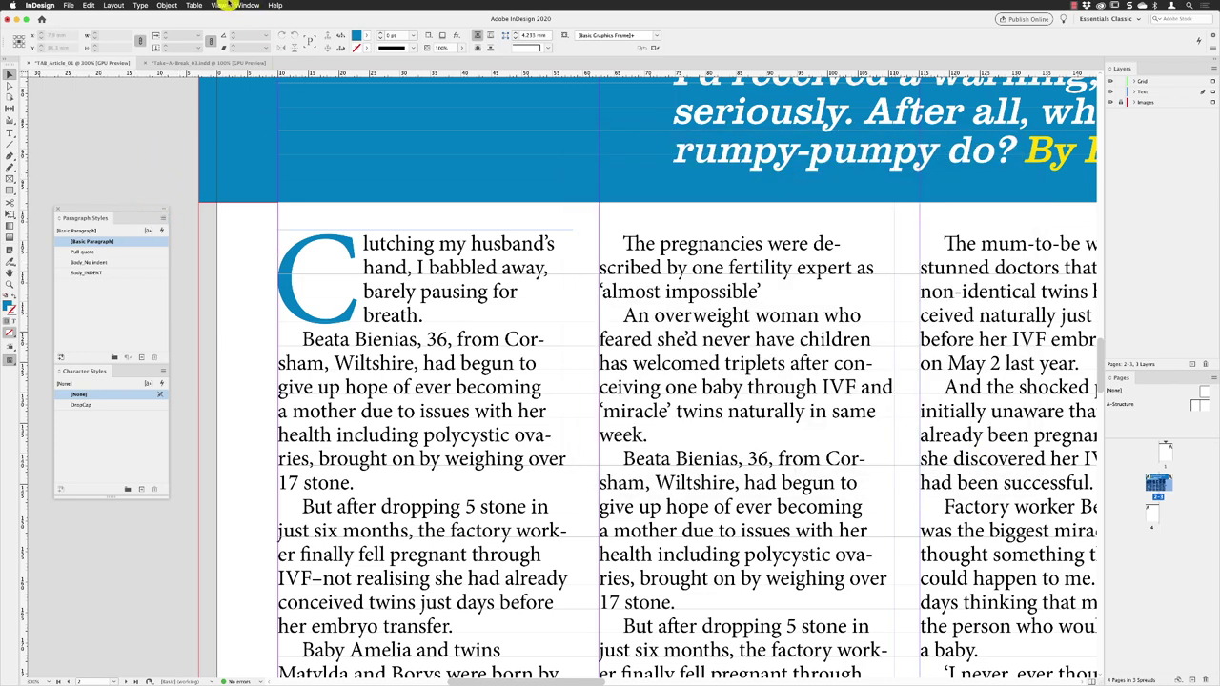
Fit the spread in the window and move the styles panels to the right beside Pages.
click(220, 5)
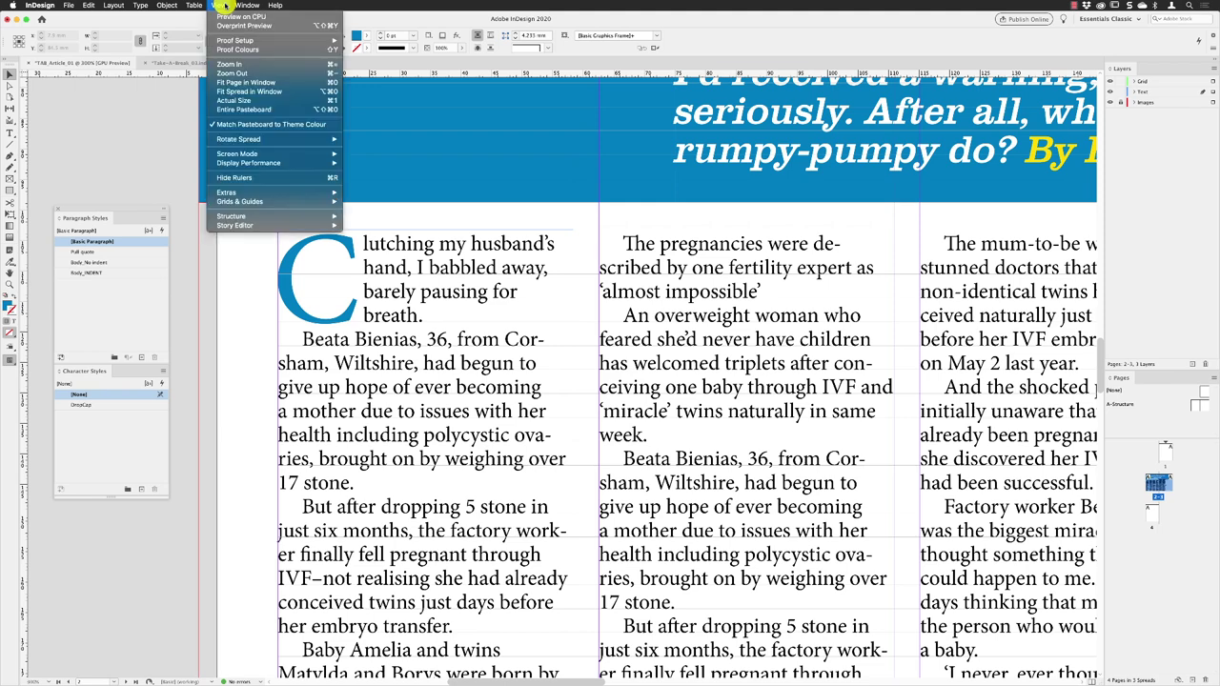
click(234, 92)
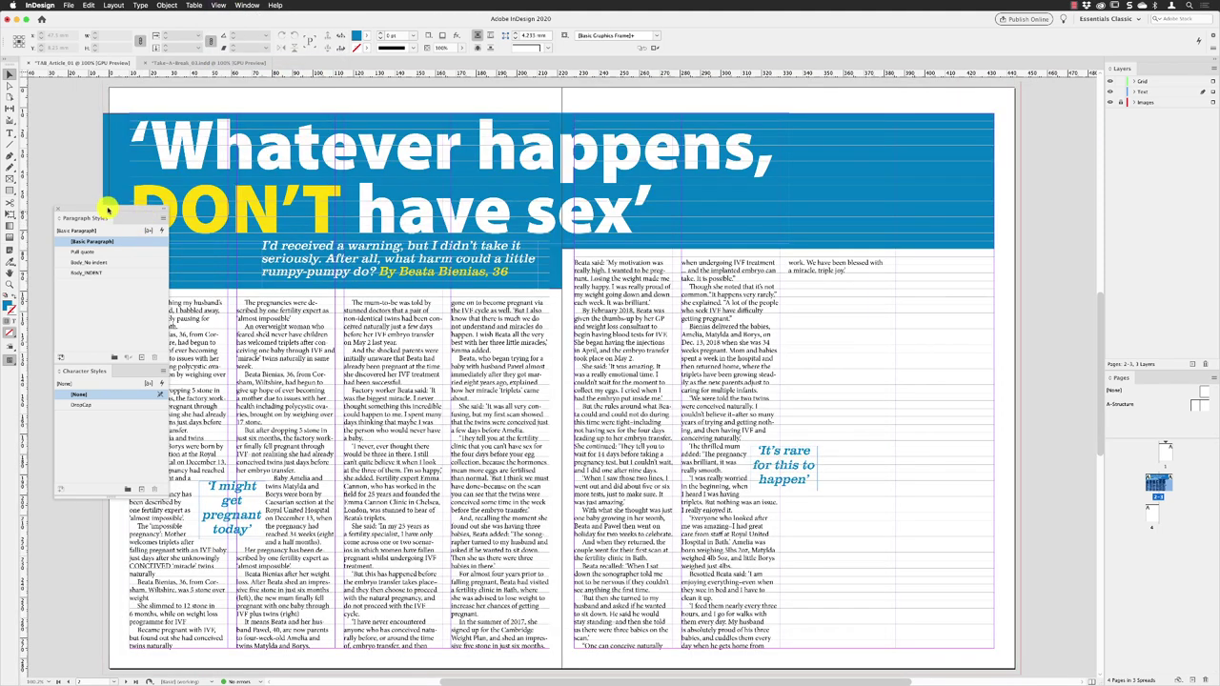
drag(100, 208, 1015, 235)
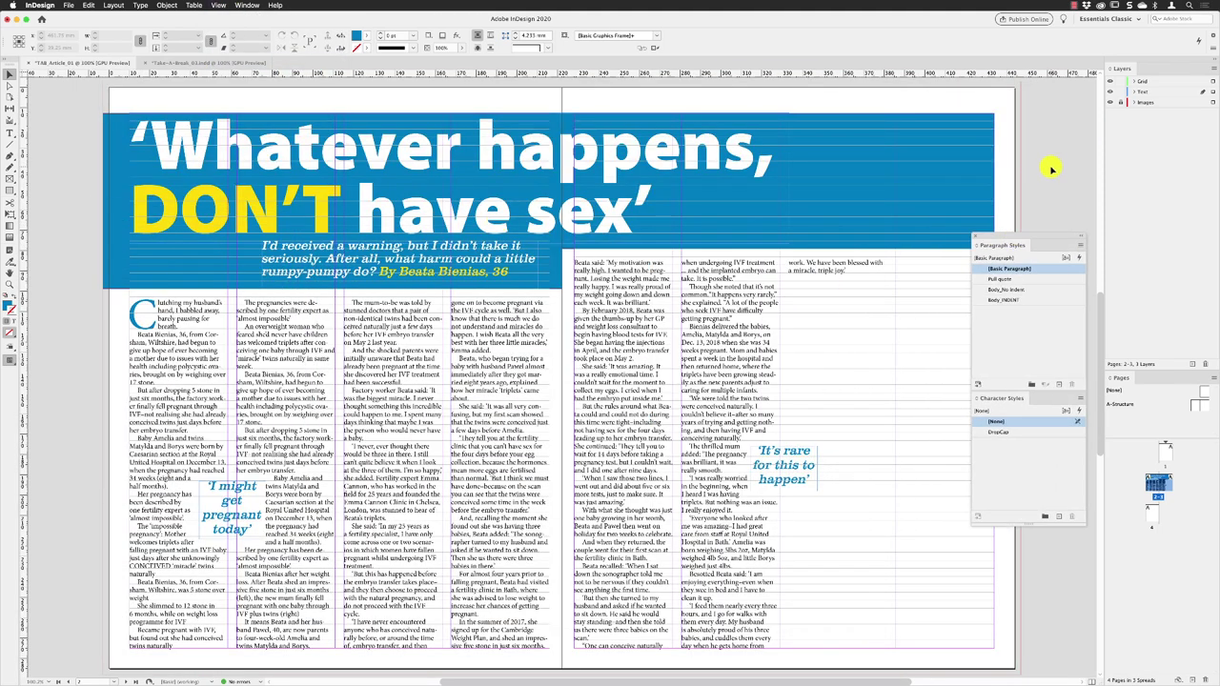